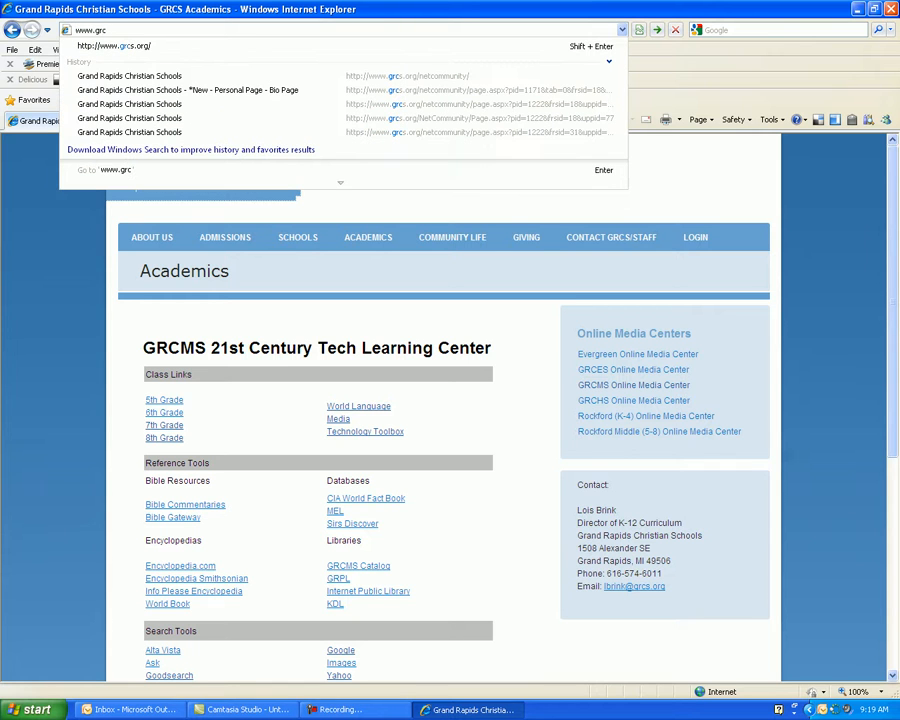
text(s.org)
key(Return)
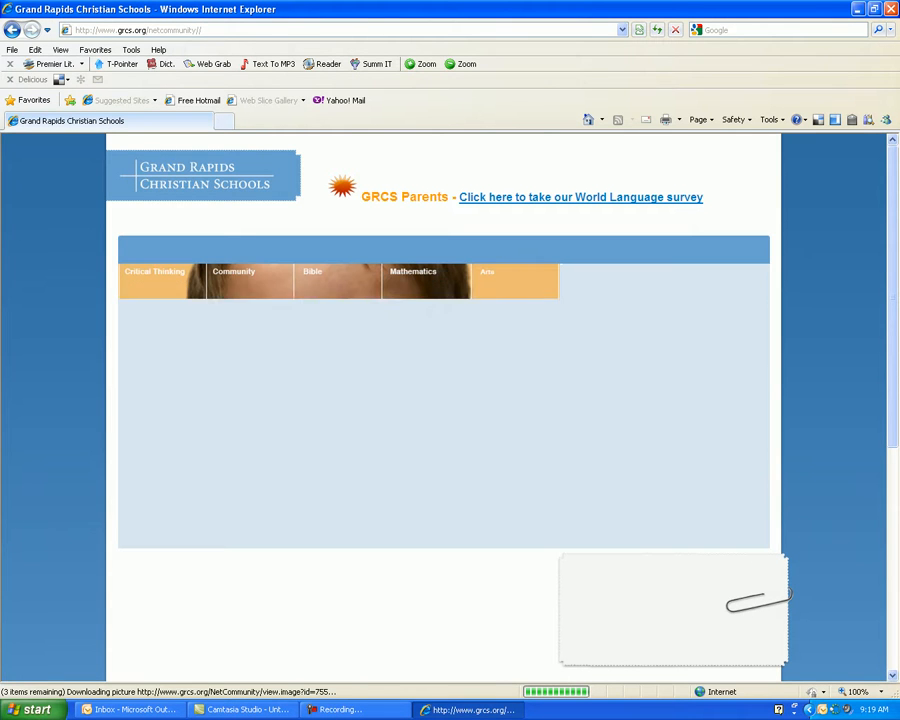
Open the Student Gmail login and submit the student username and password.
mouse_move(696, 251)
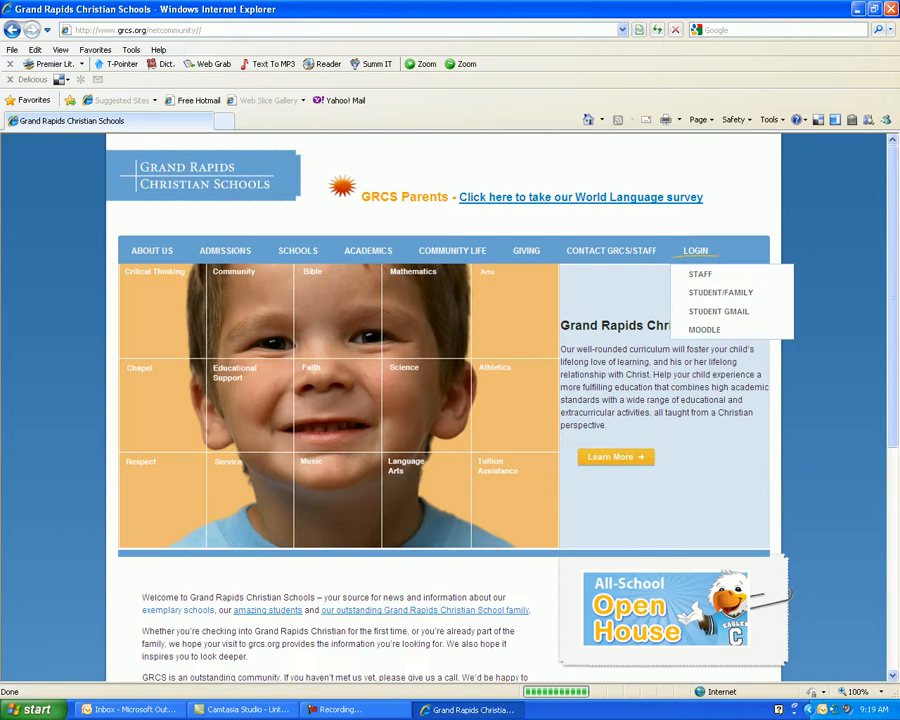
click(719, 311)
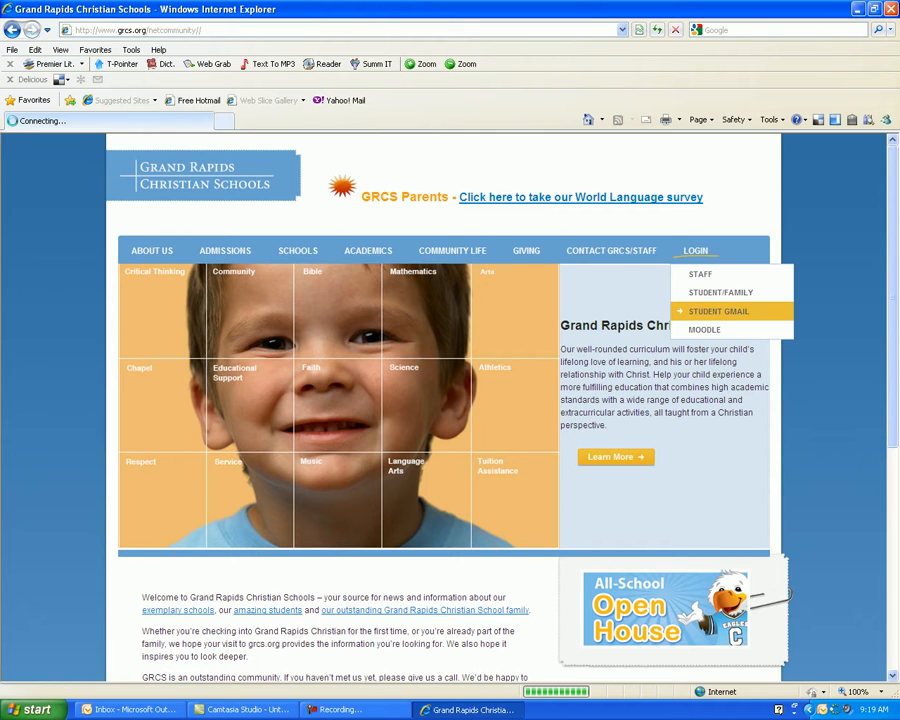
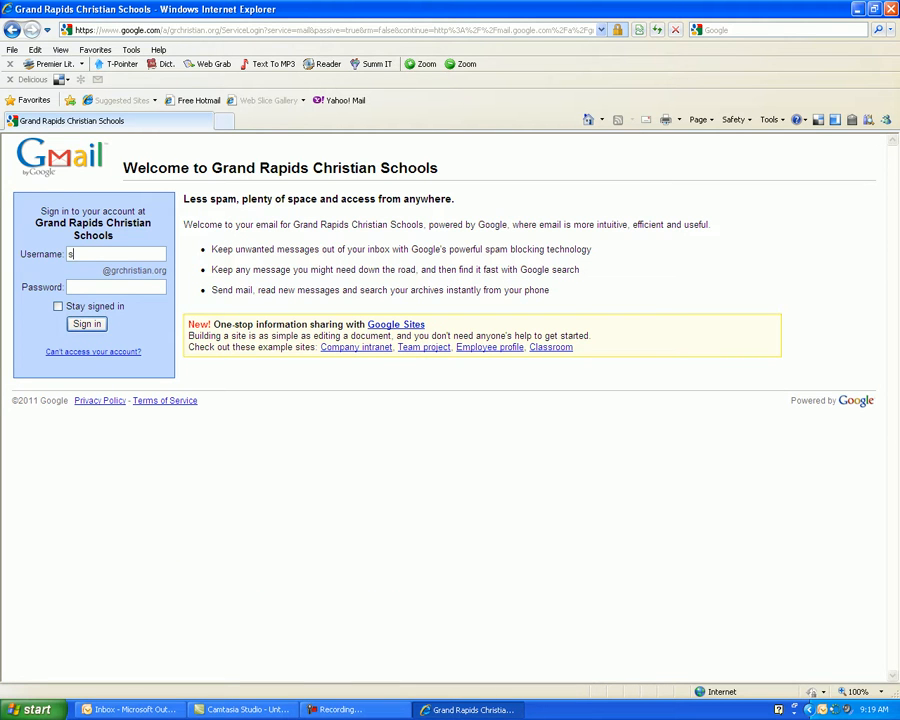
key(Tab)
text(**********)
key(Return)
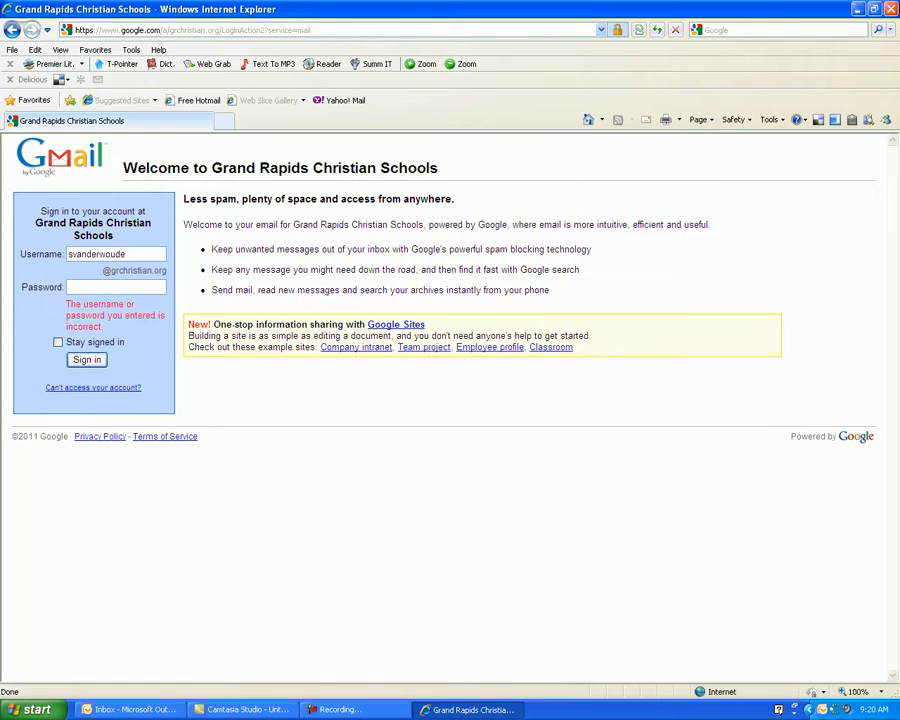
Re-enter the account password and sign in to the student mail account.
text(**********)
key(Tab)
key(Tab)
key(Return)
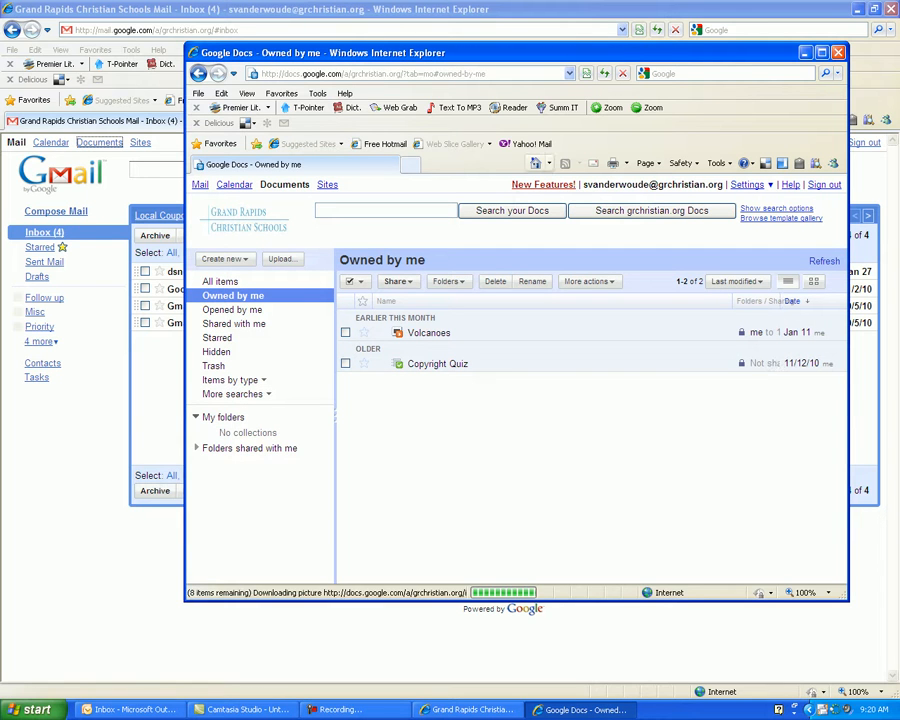
Maximize the Google Docs document list and show the Create new item types.
click(821, 53)
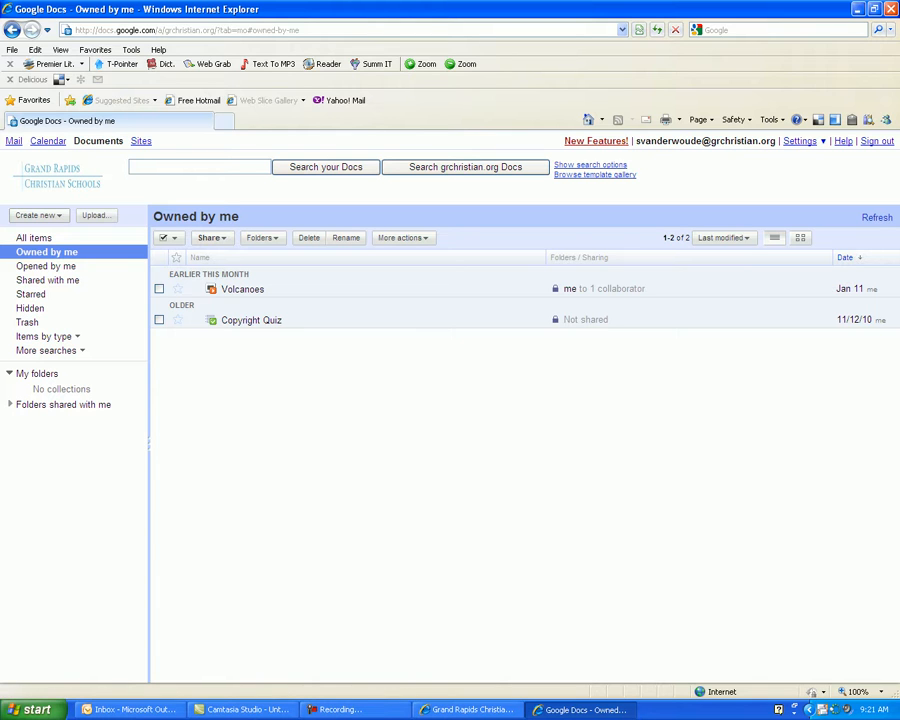
click(38, 215)
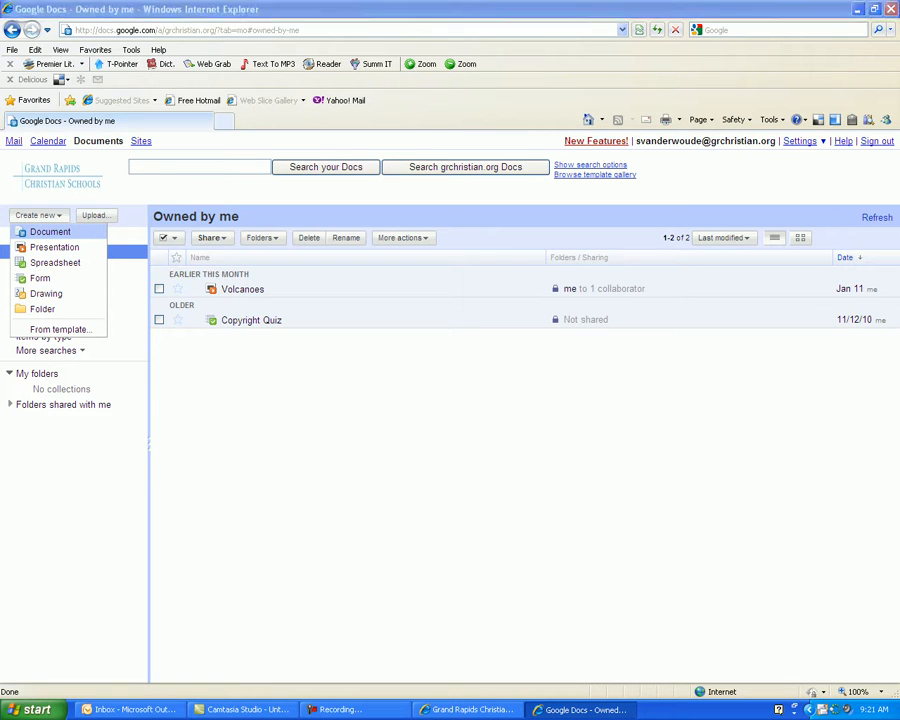
Create a new blank Document and maximize its Untitled document window.
click(48, 231)
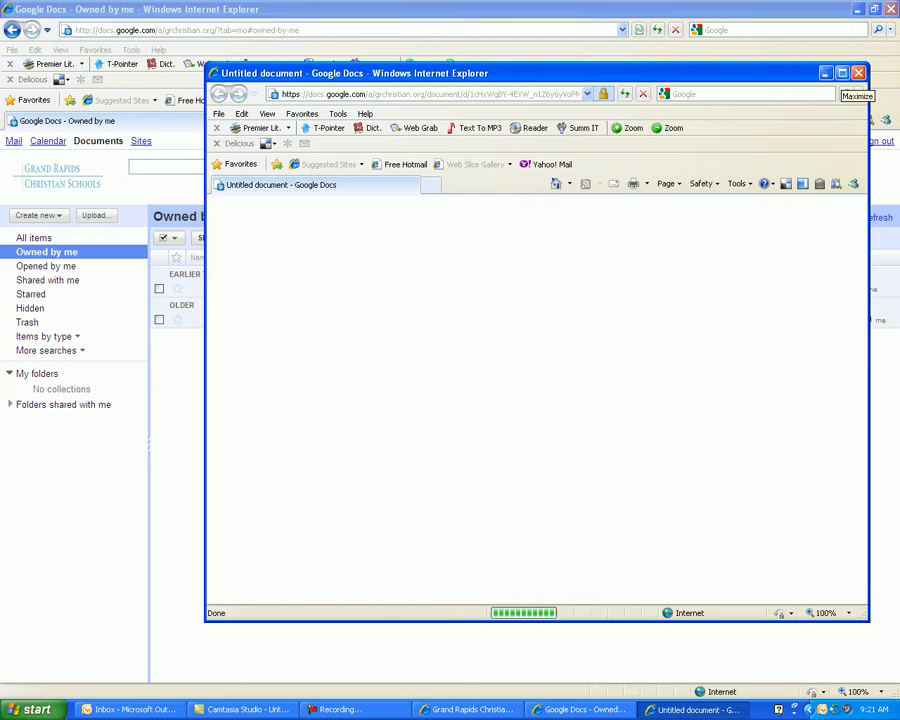
click(842, 73)
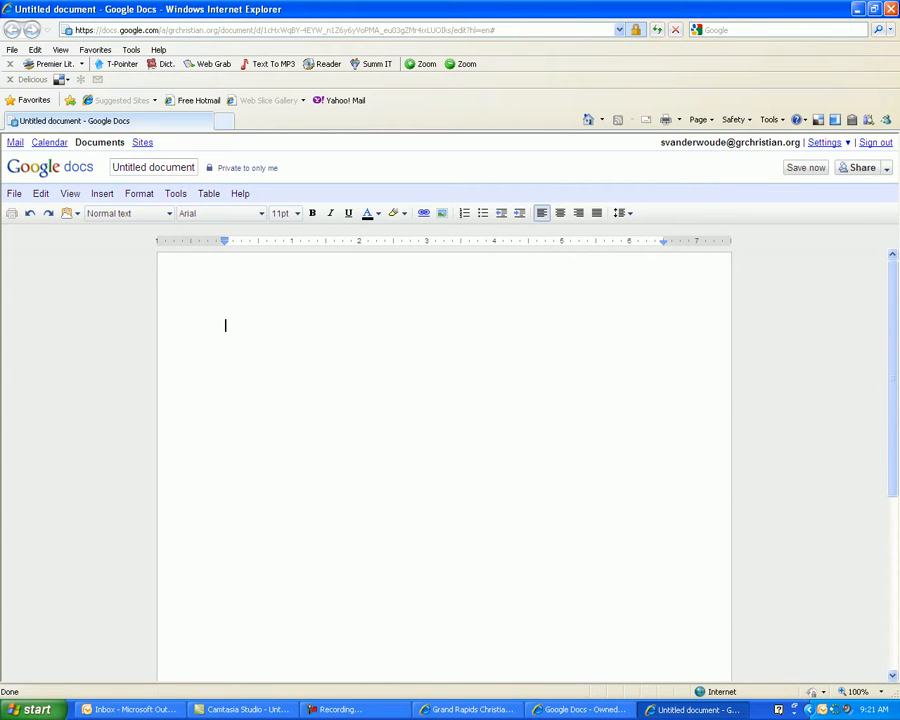
Type 'Advertising Techniques' as the first line and bring up Rename Document.
text(Advertising Tech)
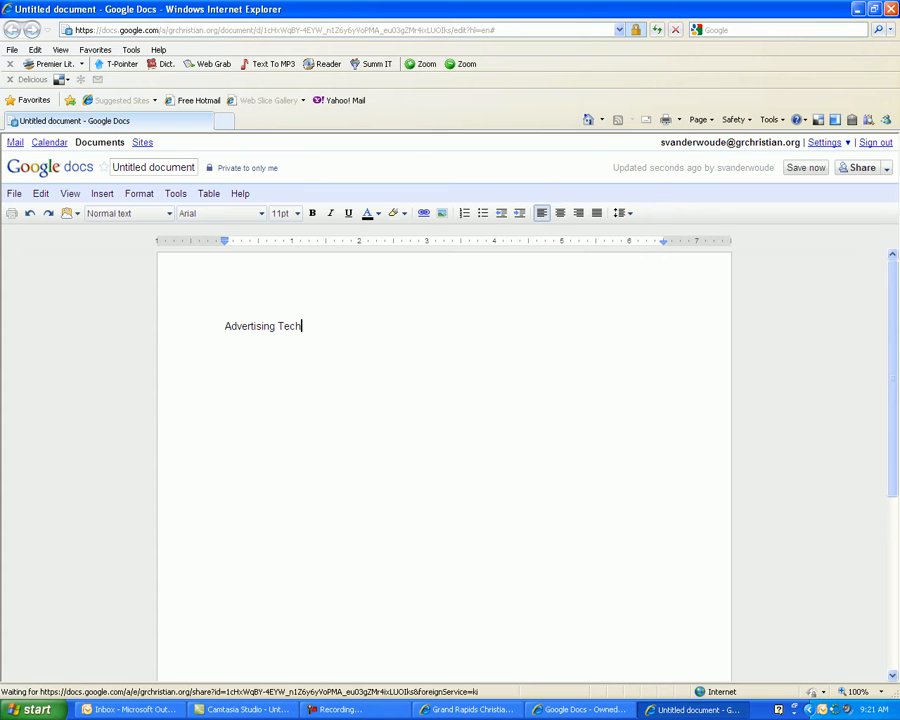
text(niques)
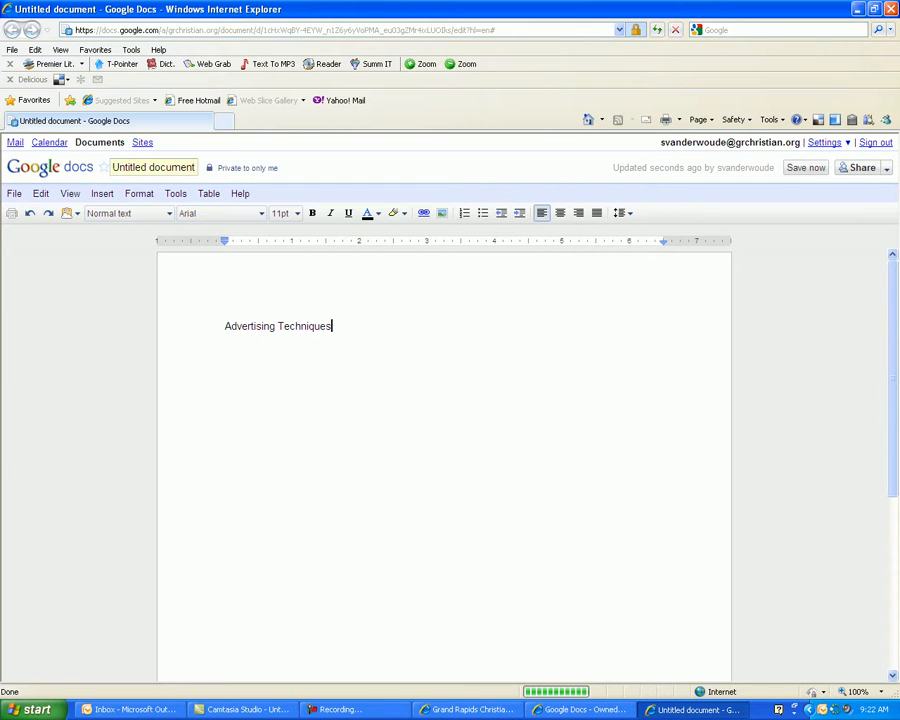
click(153, 168)
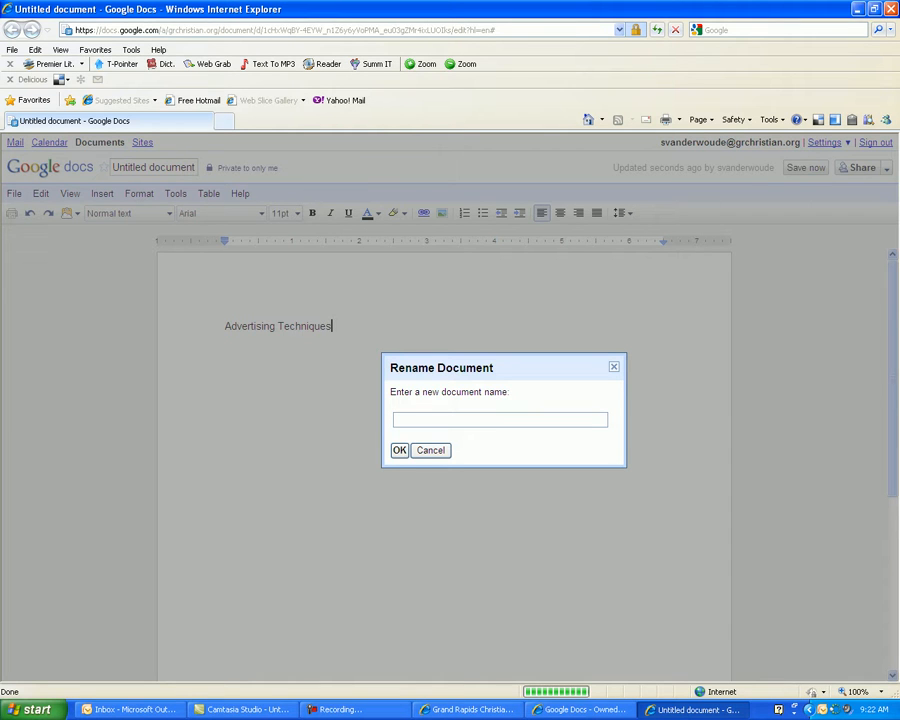
Rename the document 'Advertising Techniques' and add a blank line below the heading.
text(Ad)
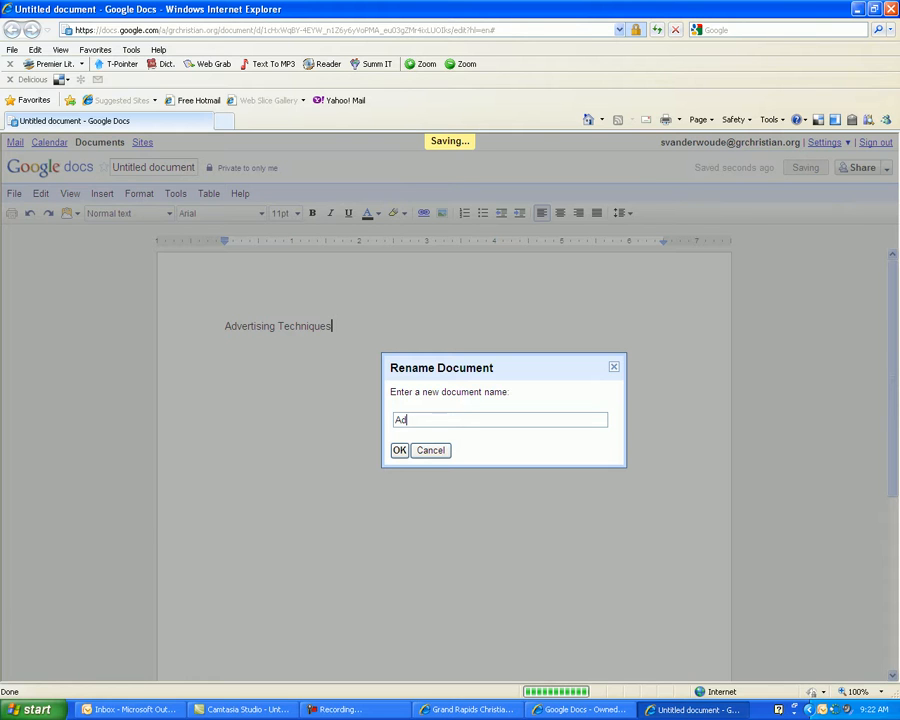
text(vertising Techniques)
key(Return)
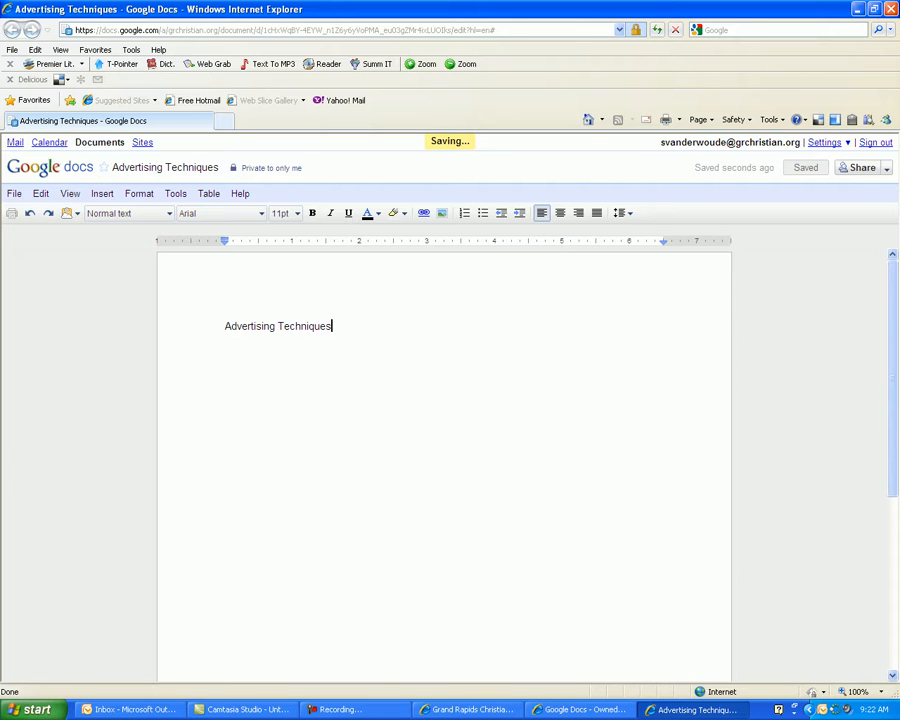
key(Return)
key(Return)
key(Return)
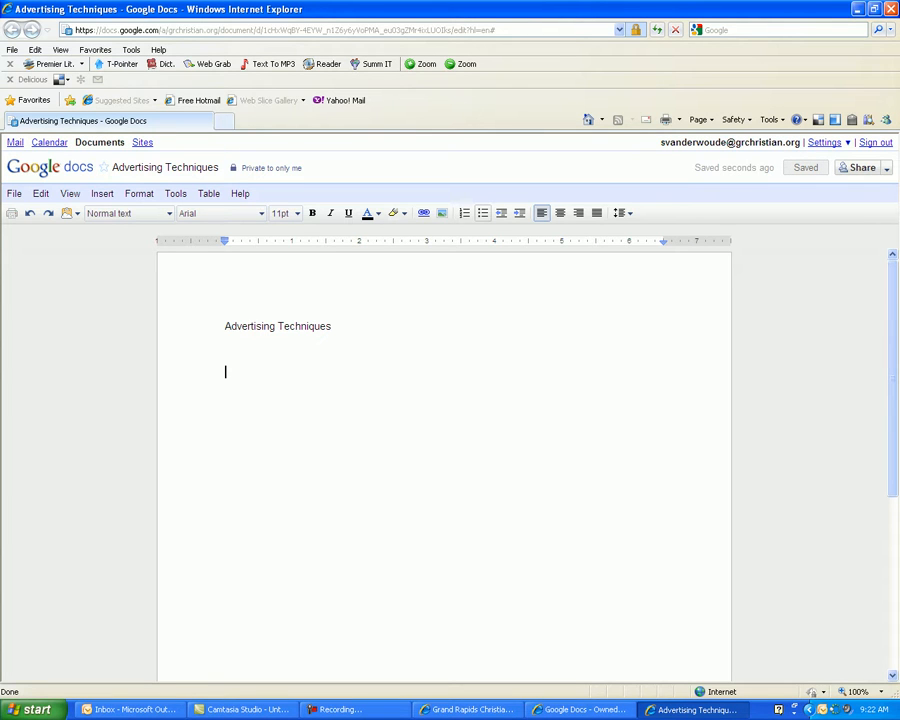
Start a bulleted list with 'Persuasion' and a new empty bullet, then open Sharing settings.
click(482, 213)
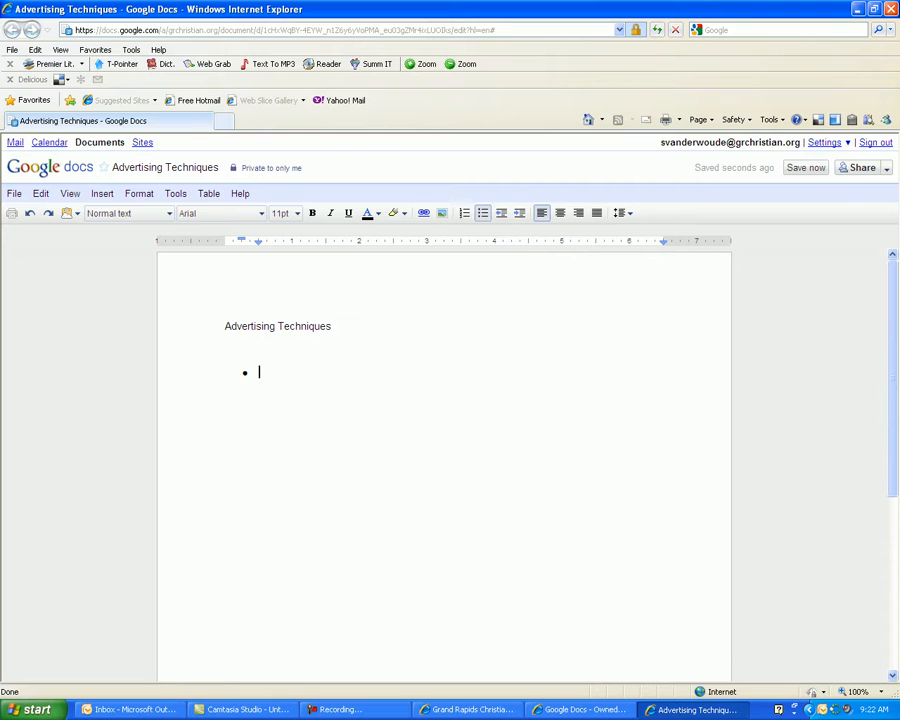
text(Persuasion)
key(Return)
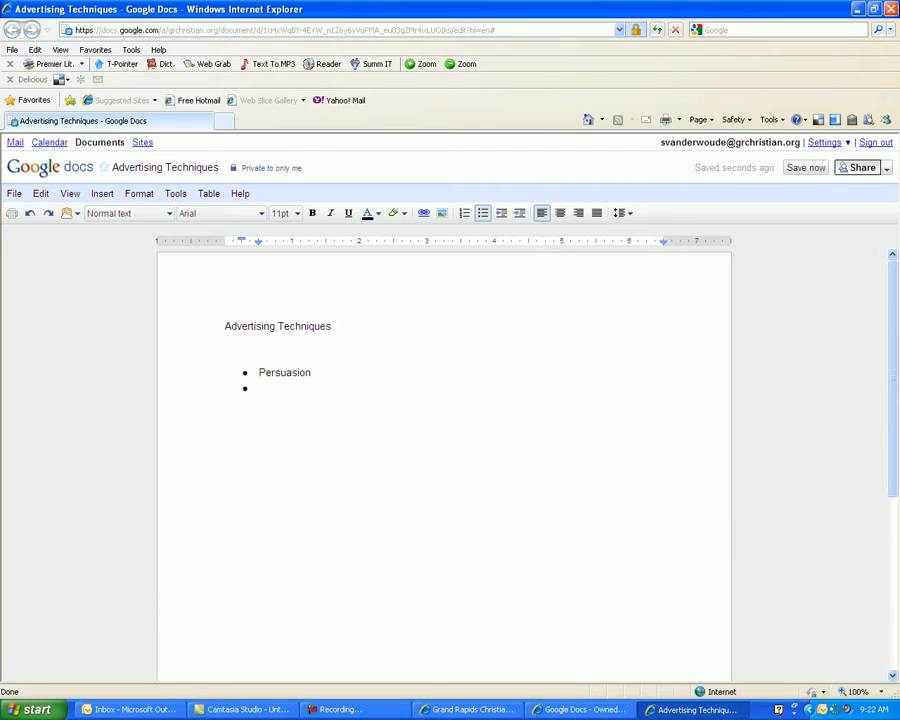
click(858, 168)
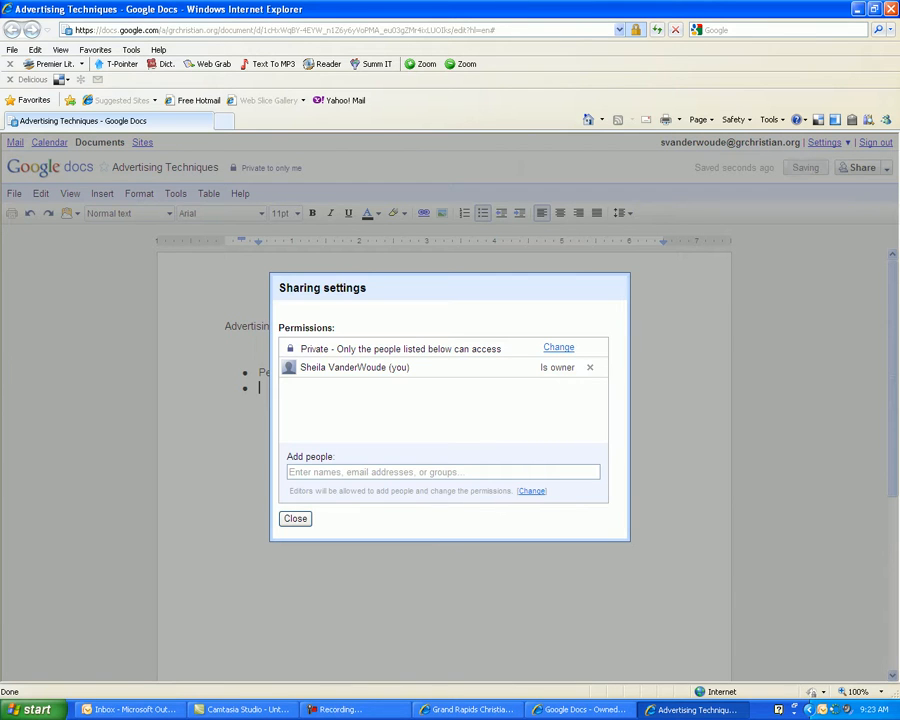
Share the document with a collaborator's e-mail address as Can edit, then close the dialog.
click(442, 472)
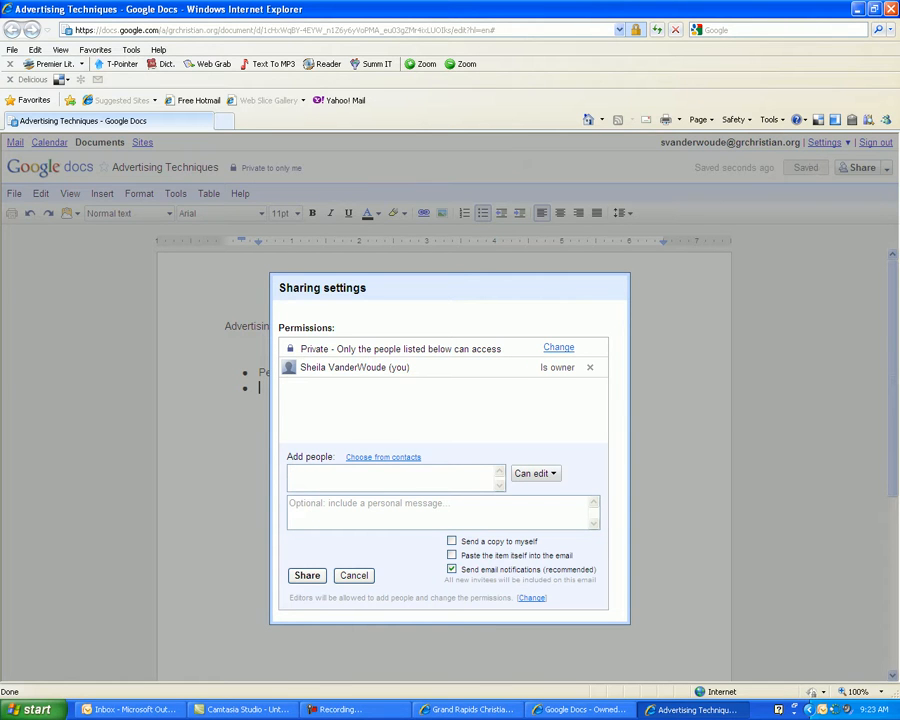
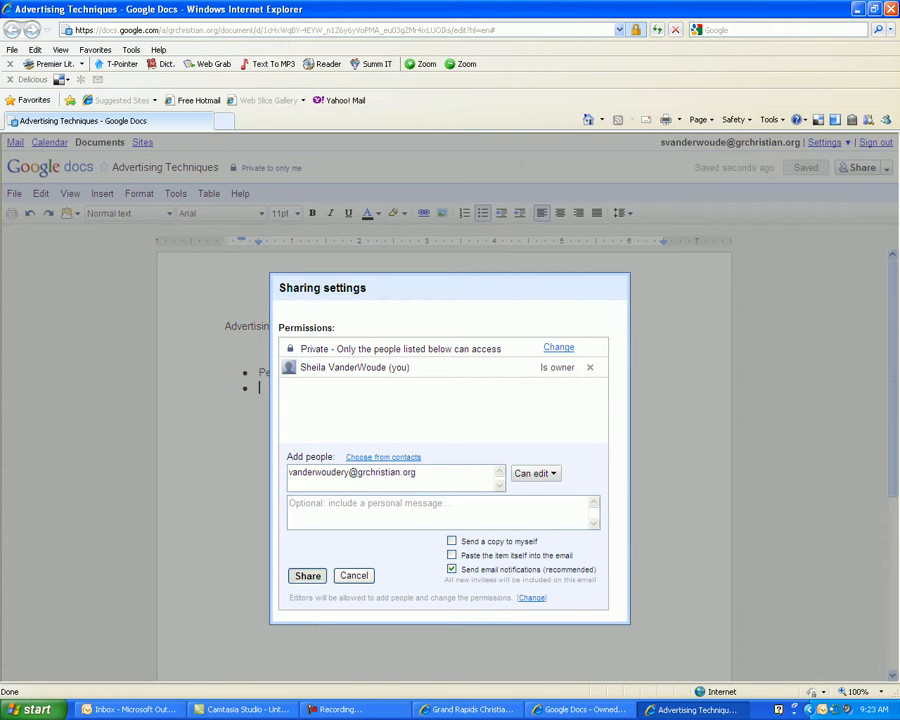
click(307, 576)
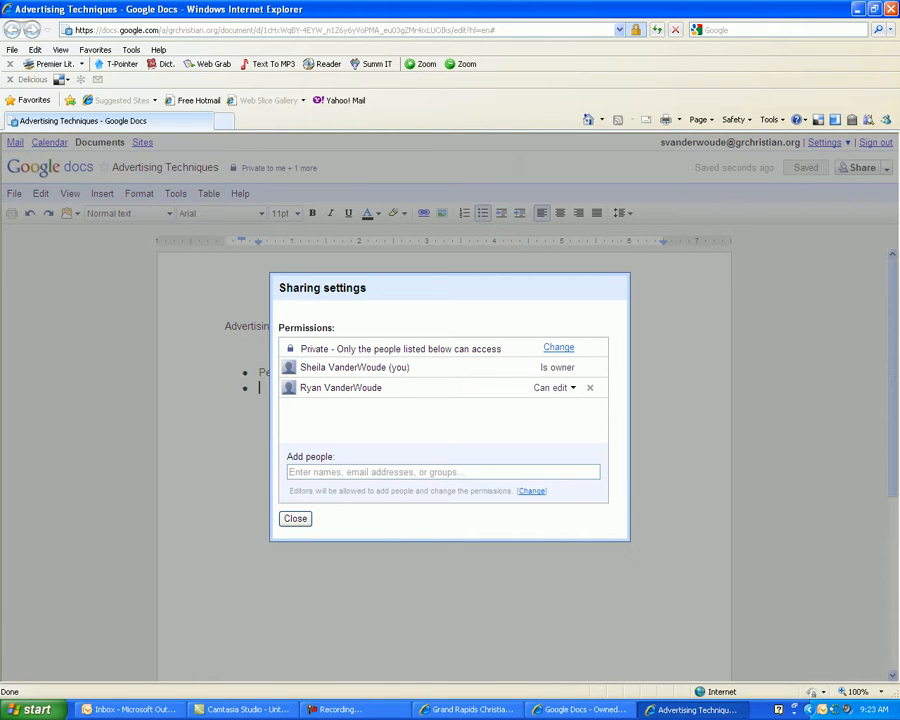
click(295, 519)
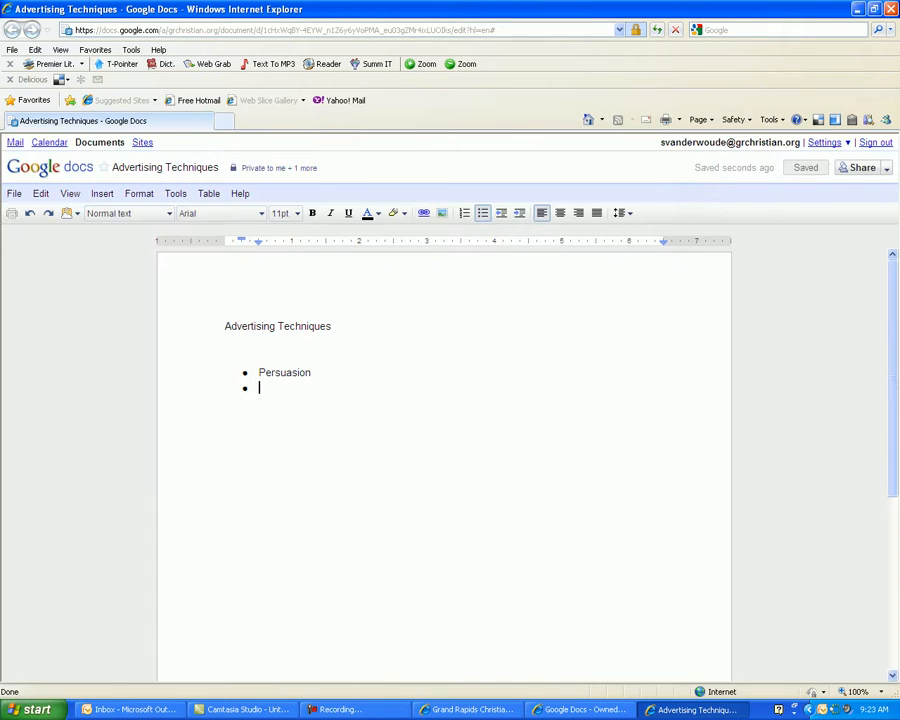